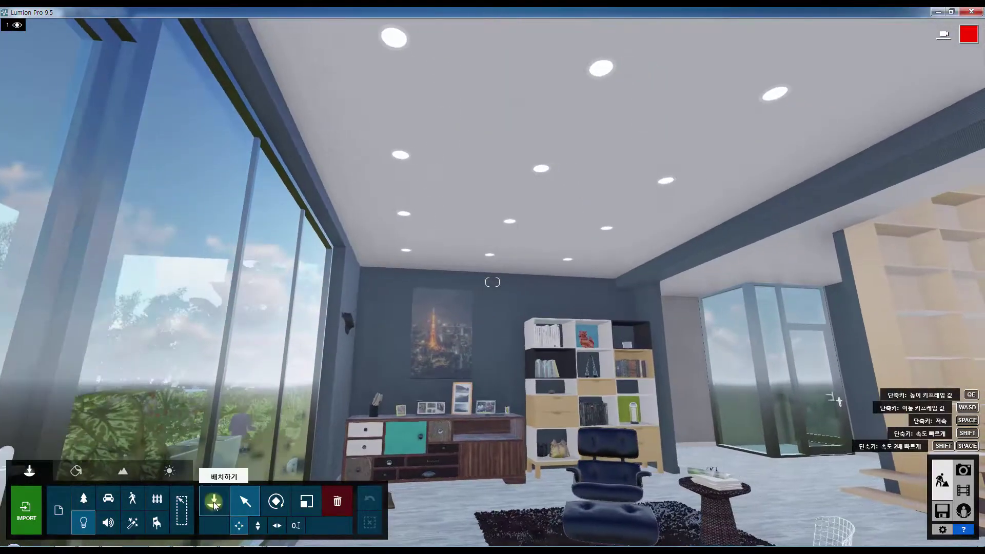
Place the first spotlight type, Lamp, on the two nearest ceiling fixtures and on the middle fixture of the back row.
click(215, 505)
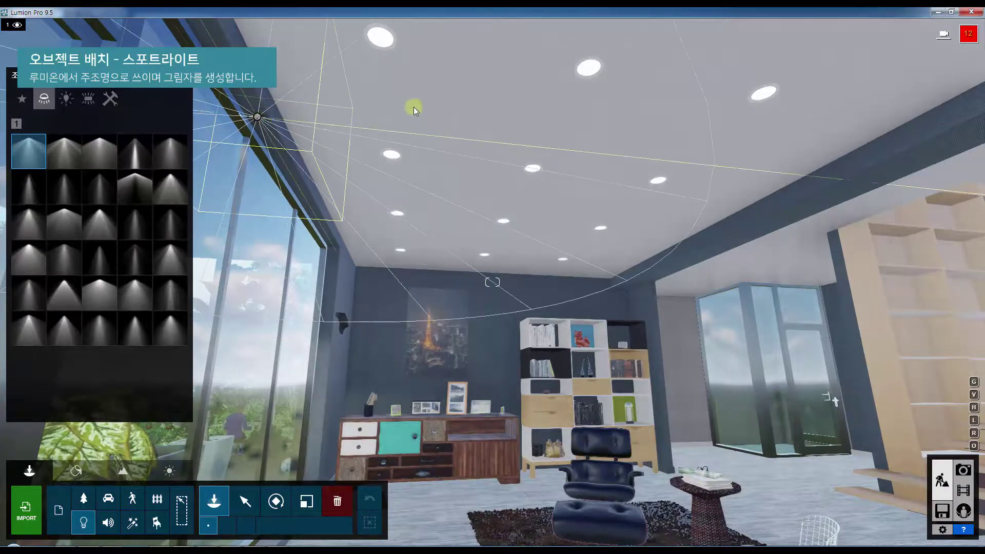
click(384, 40)
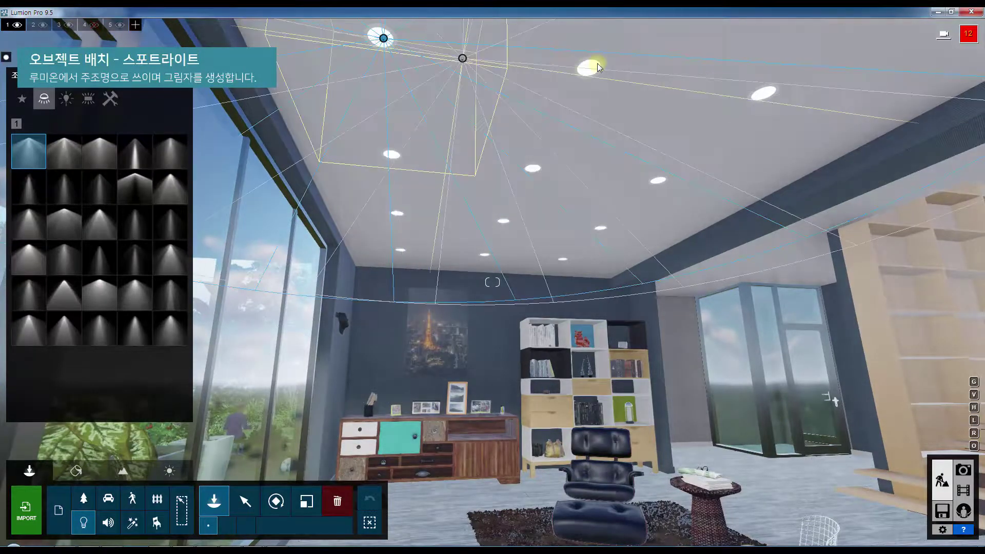
click(591, 67)
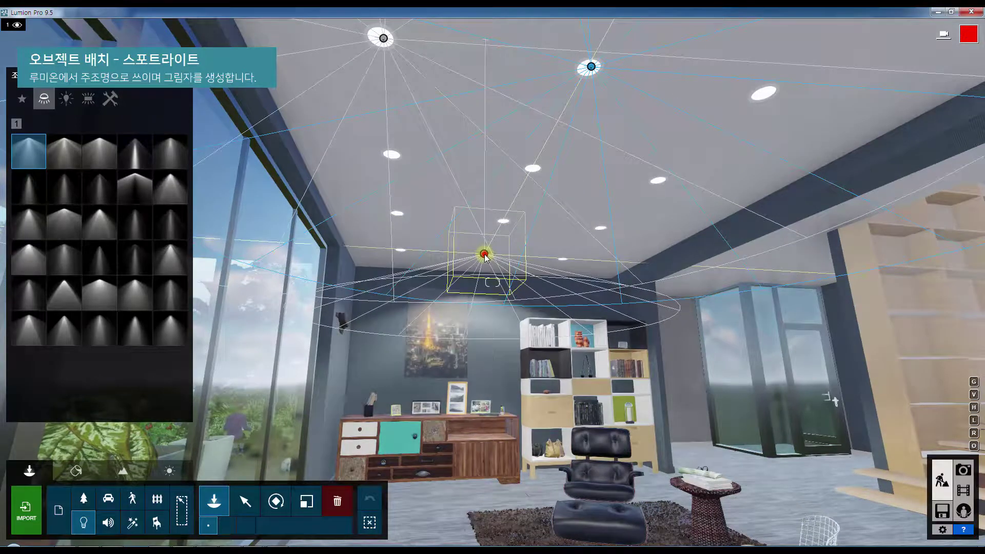
click(485, 255)
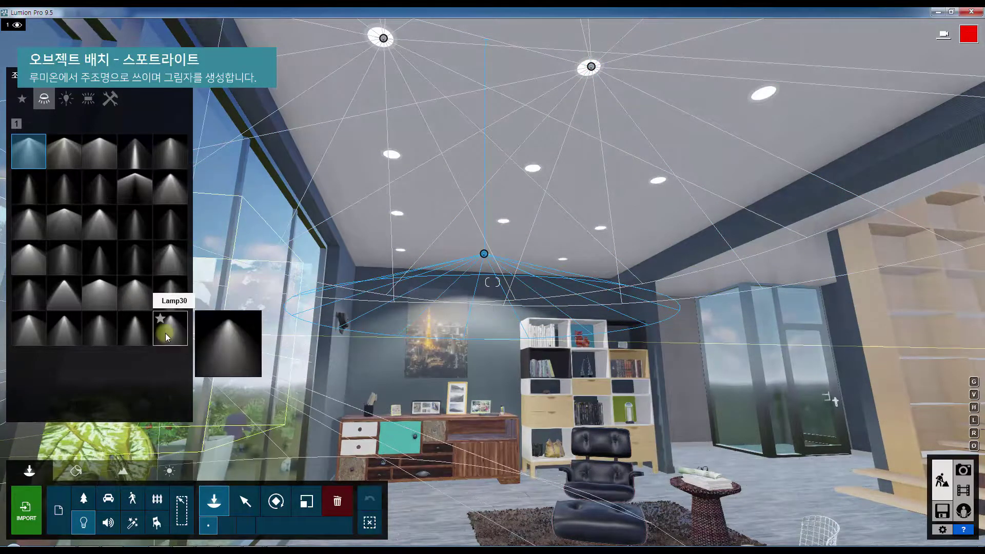
Place a Lamp30 spotlight on the back row's fixture nearest the bookshelf and a Lamp27 on the one nearest the windows.
click(166, 335)
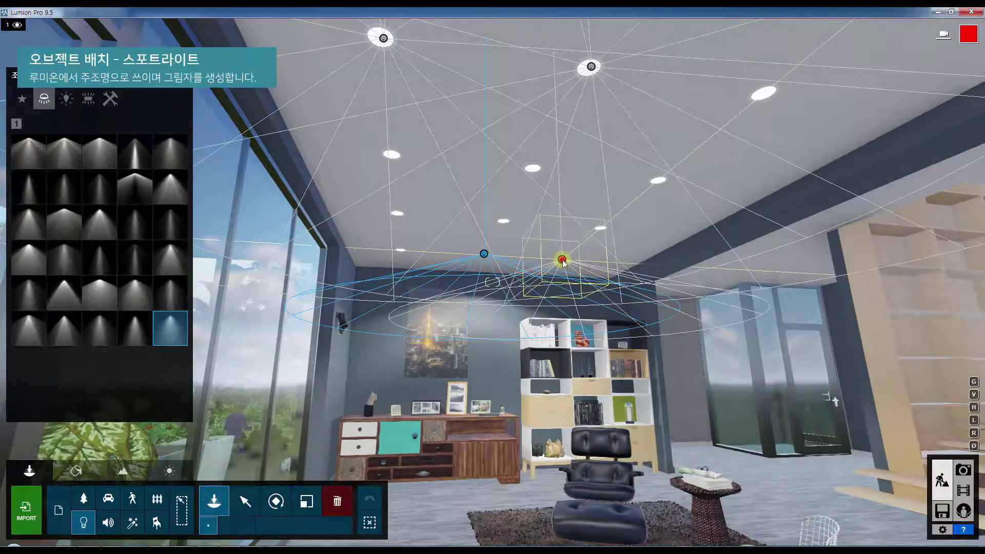
click(563, 260)
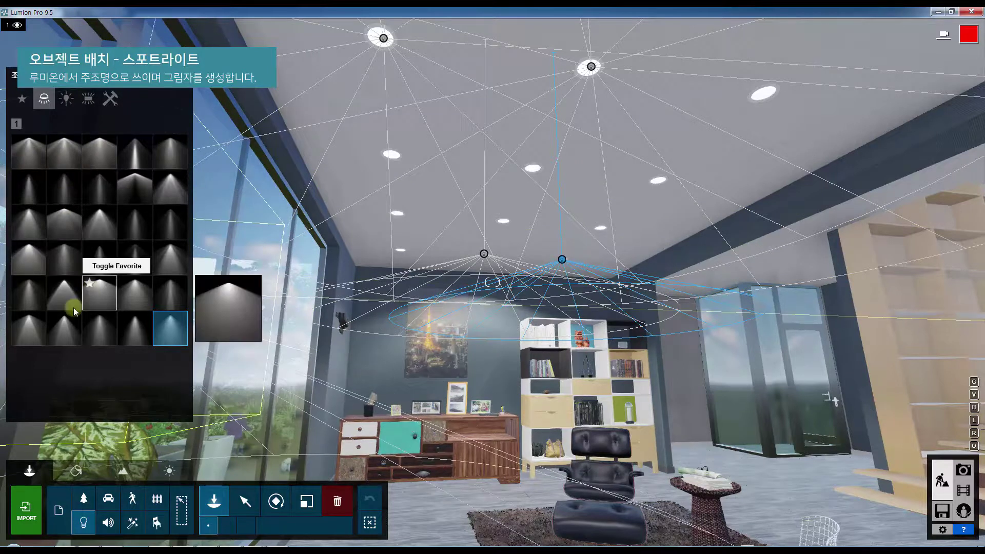
click(73, 332)
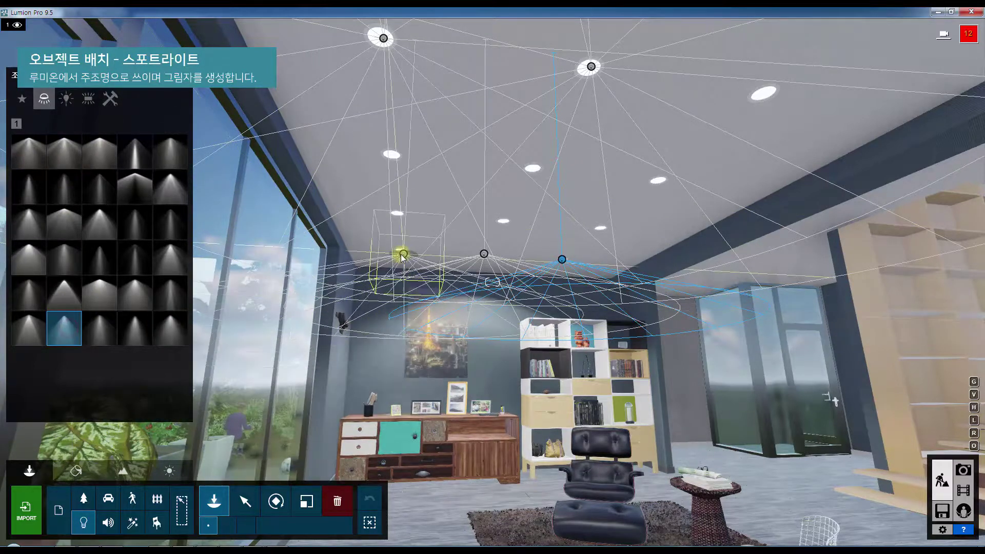
click(400, 250)
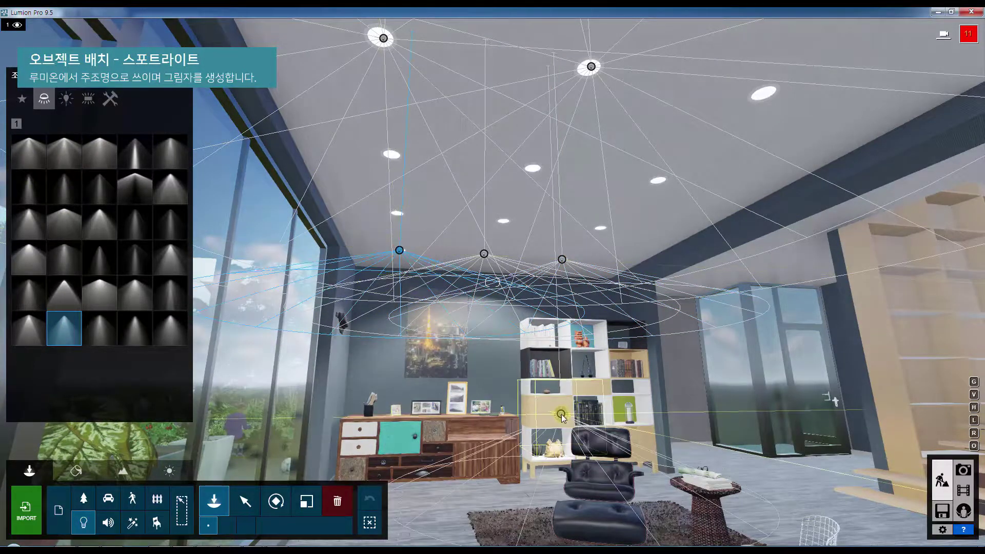
Move the back row's middle spotlight to the fixture nearest the bookshelf side in the next row forward.
key(d)
right_drag(646, 391, 629, 382)
key(s)
key(w)
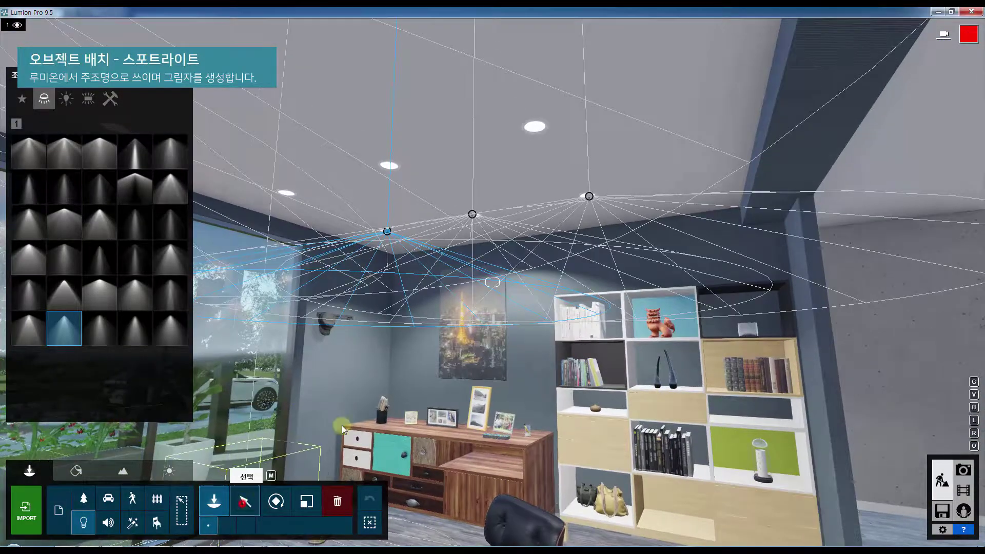
click(245, 501)
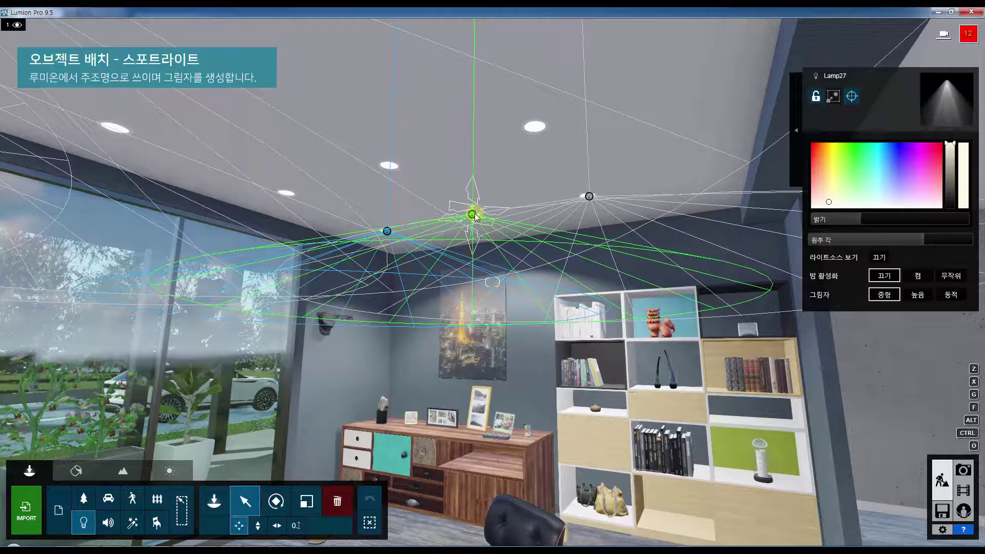
drag(476, 217, 537, 130)
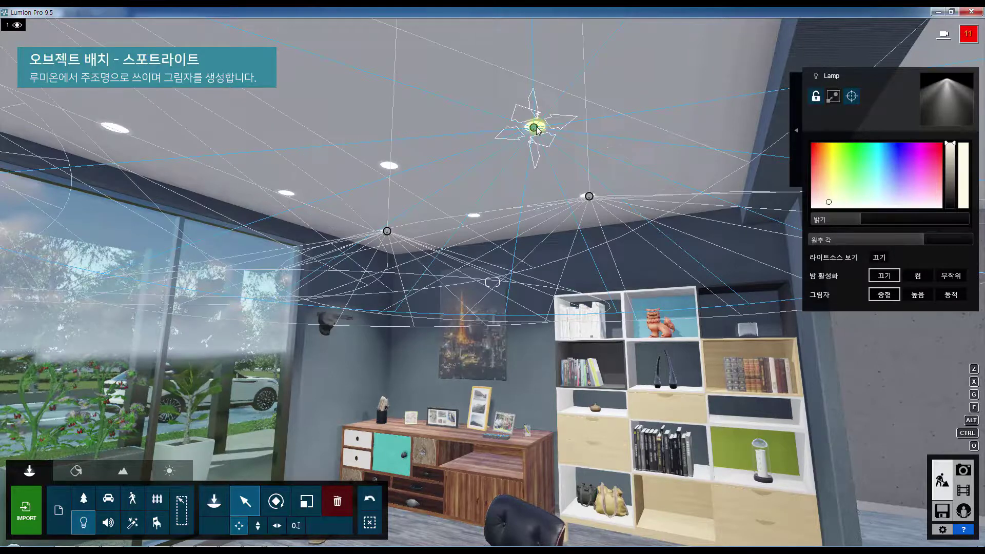
Target the moved spotlight at the back wall between the picture and the bookshelf.
click(851, 97)
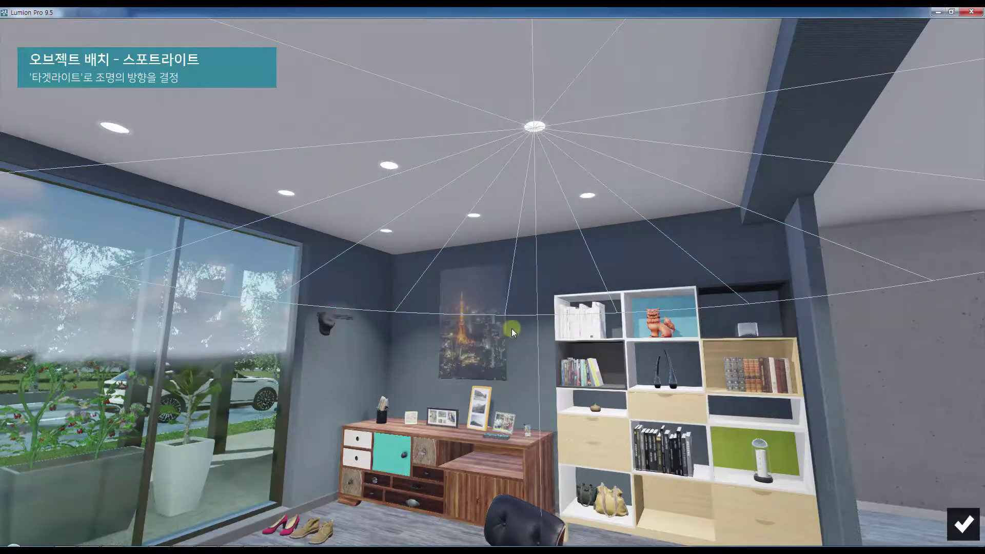
click(496, 377)
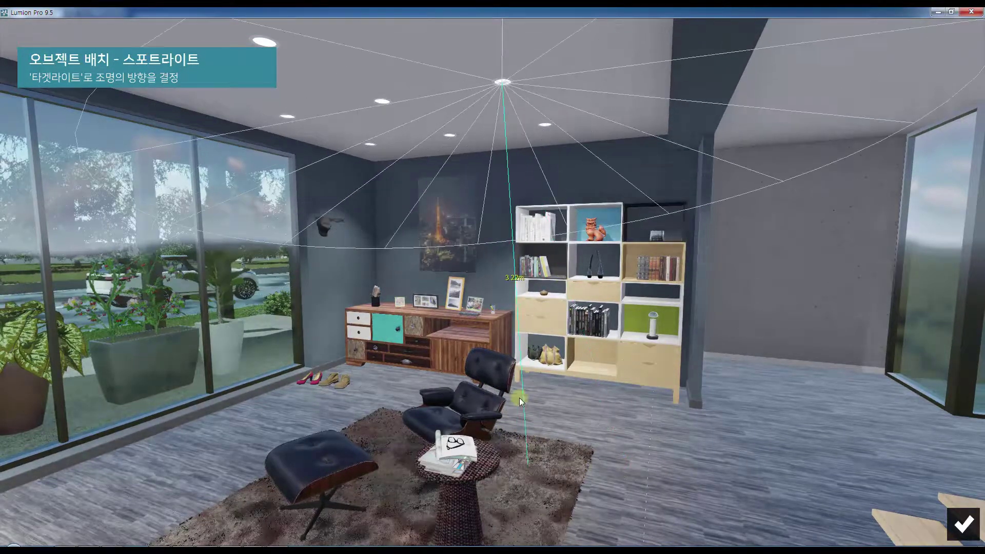
click(483, 293)
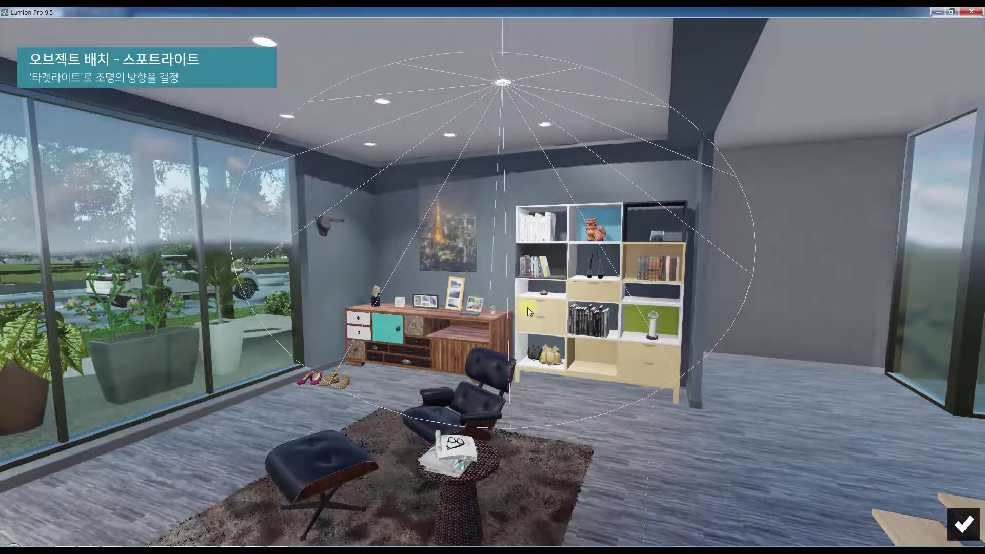
click(964, 529)
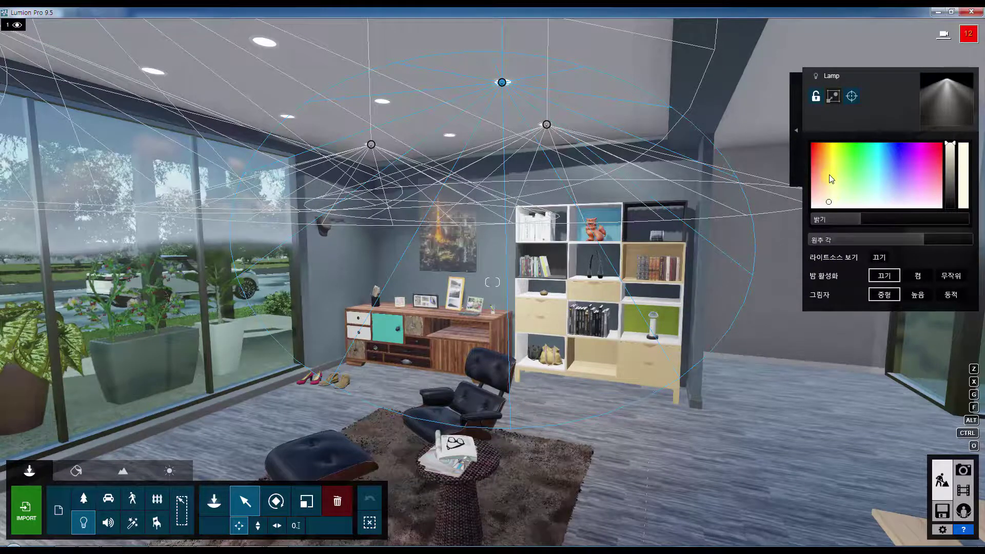
Give the spotlight a pale warm white colour, reduce its brightness and slightly widen its cone angle.
click(831, 173)
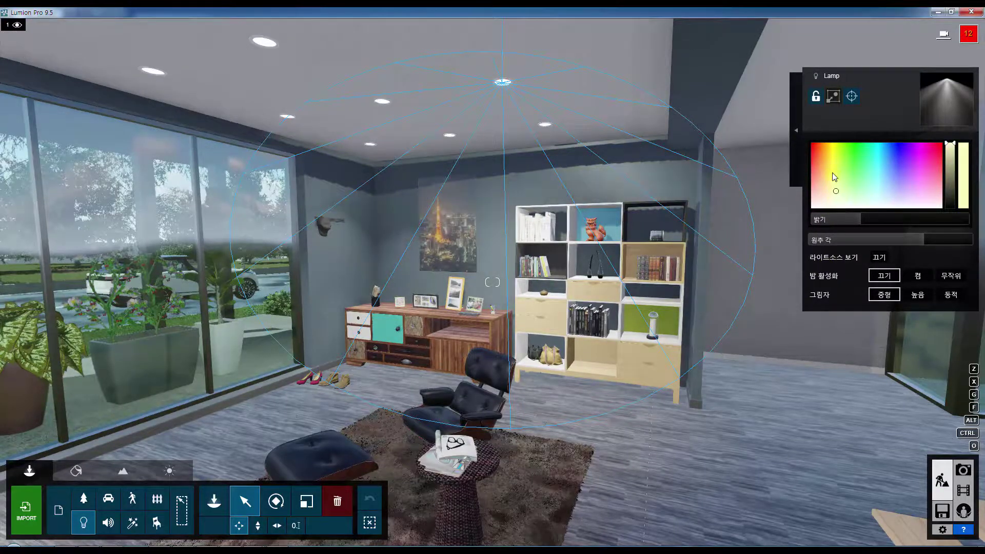
drag(833, 174, 851, 223)
click(937, 243)
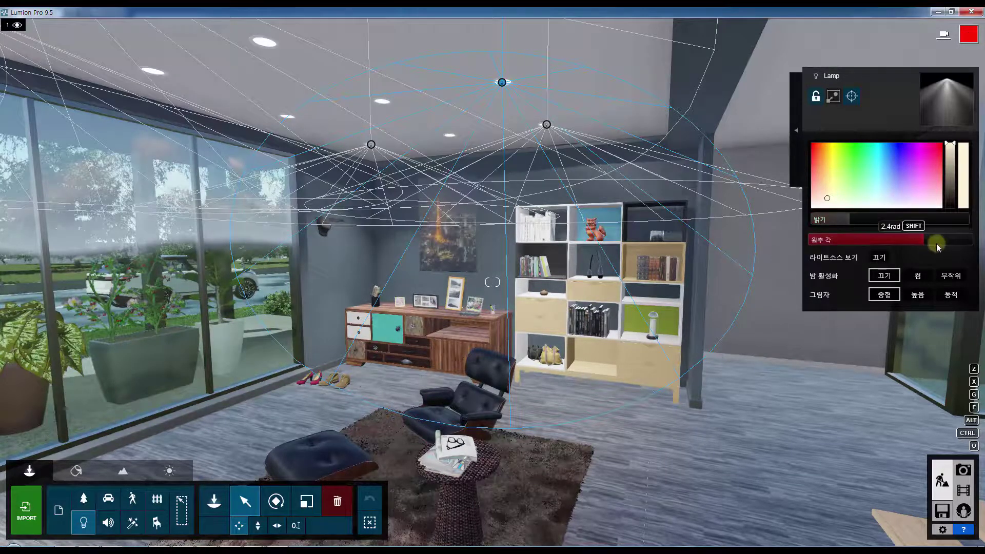
drag(921, 240, 932, 273)
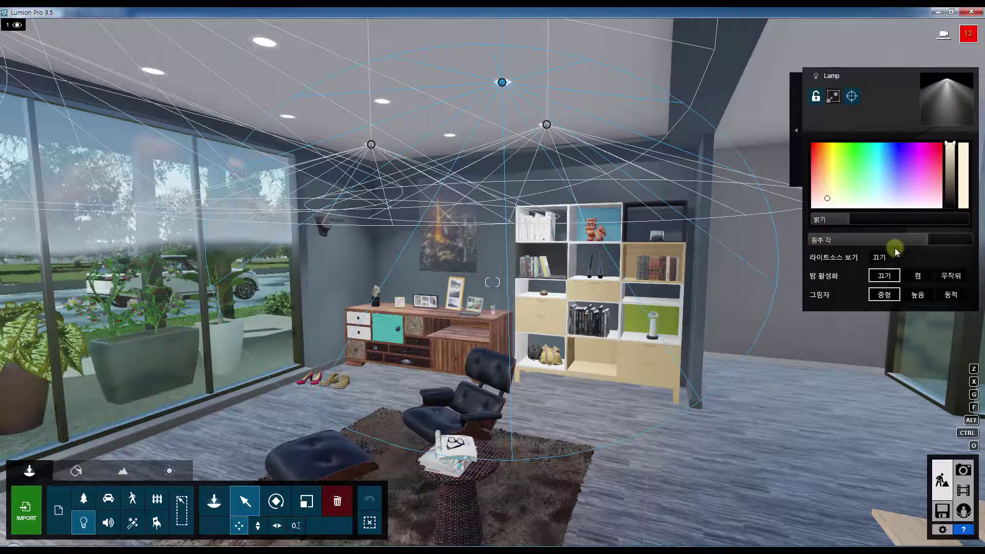
Turn on night activation for the selected spotlight, then for all six spotlights selected together.
click(918, 276)
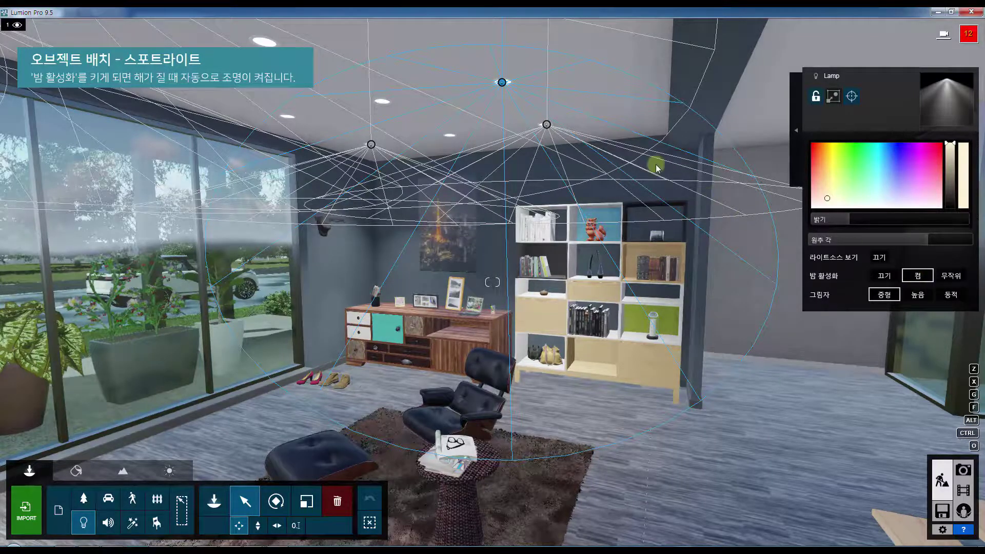
key(s)
right_drag(630, 158, 645, 158)
key(ctrl)
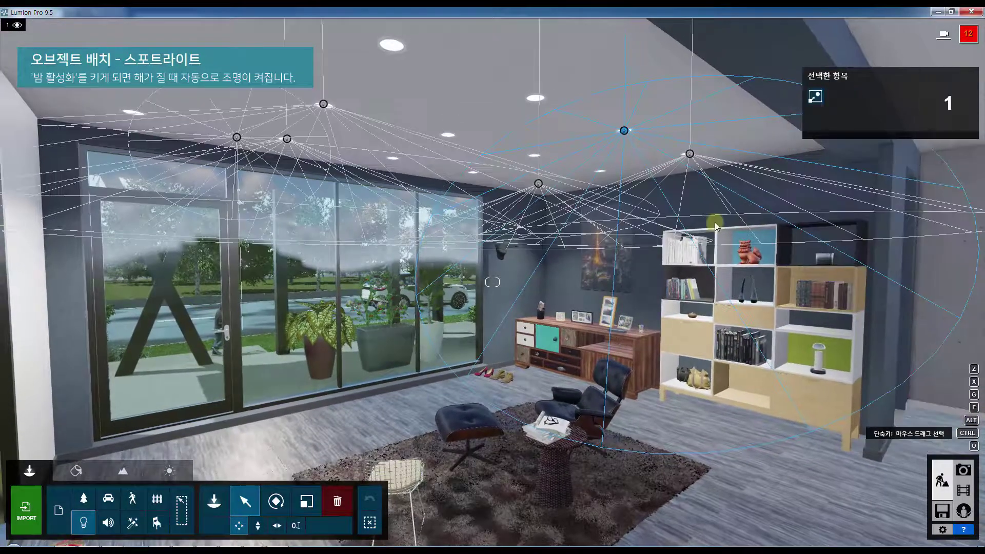
ctrl+drag(713, 253, 171, 91)
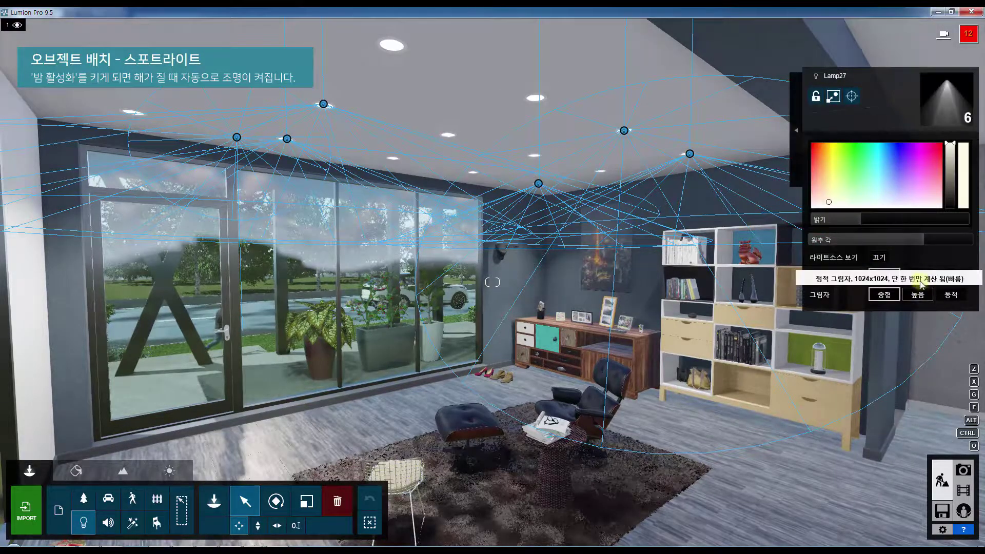
click(918, 276)
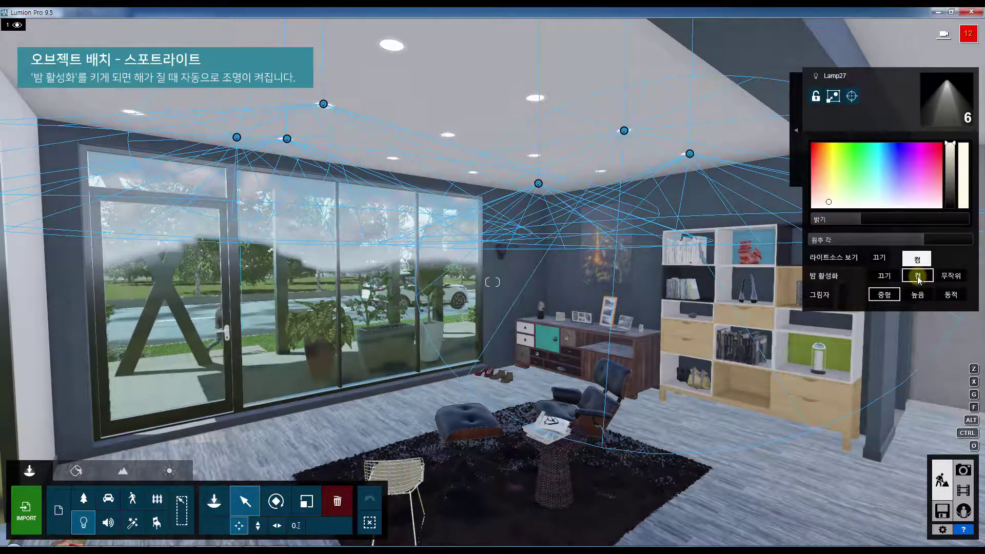
Lower the sun height to dusk while viewing the building entrance from outside.
right_drag(480, 274, 485, 302)
key(s)
key(s)
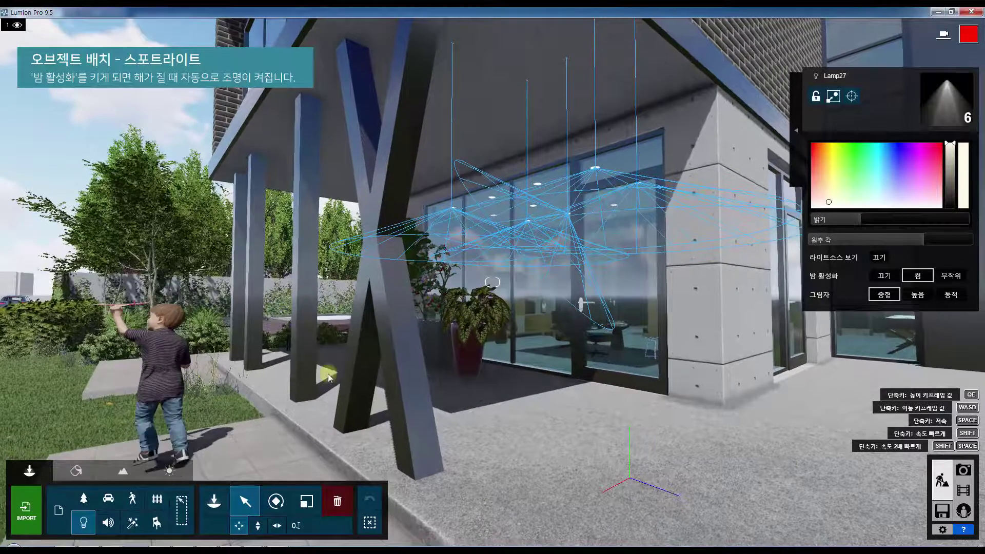
click(184, 471)
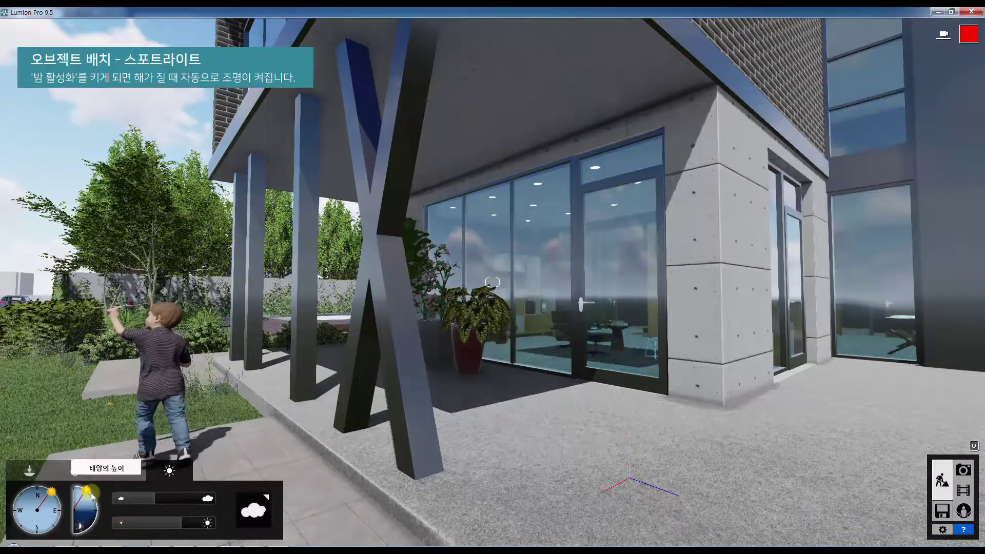
drag(92, 498, 98, 513)
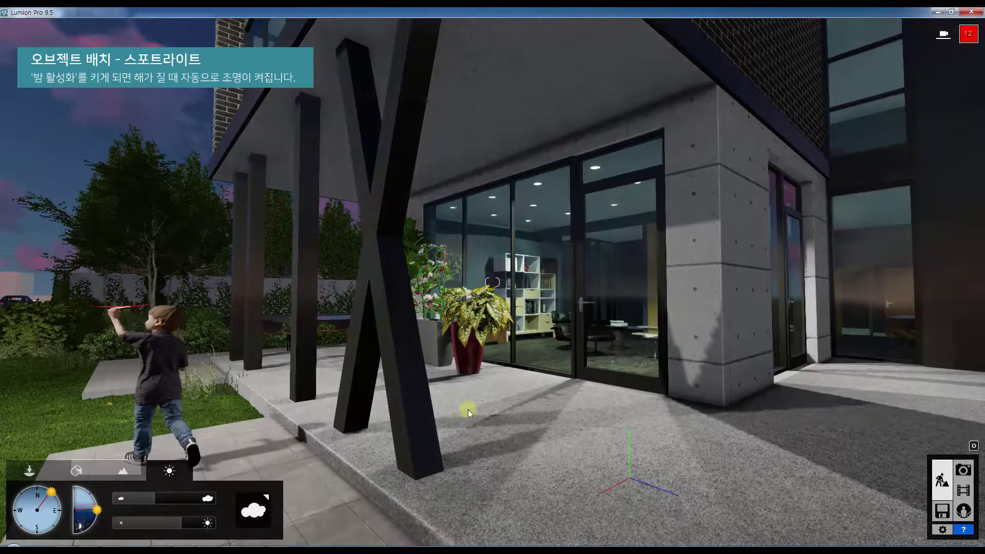
Check the lit room from inside and lower the sun height slightly further to night.
key(w)
key(d)
mouse_move(605, 356)
right_down()
mouse_move(595, 347)
mouse_move(586, 357)
right_up()
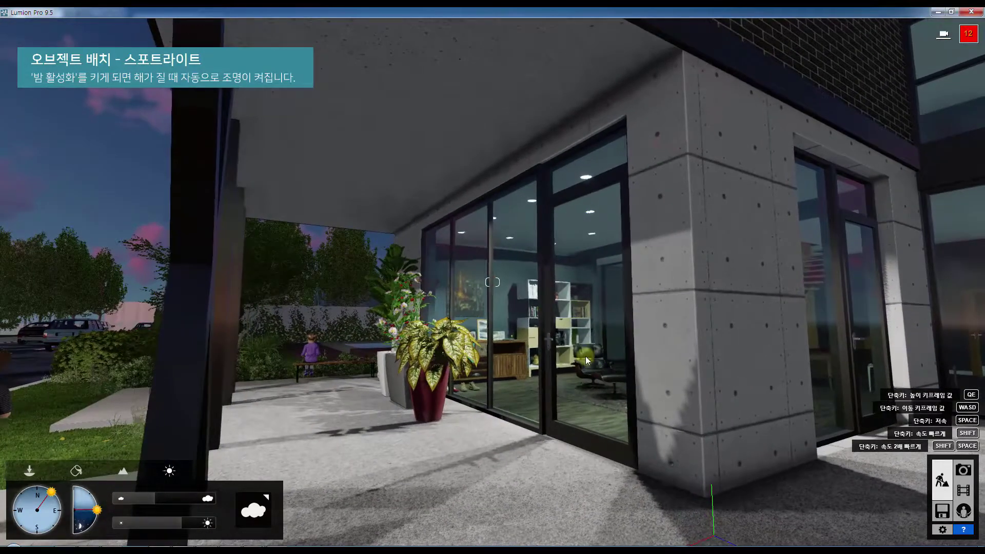
click(27, 470)
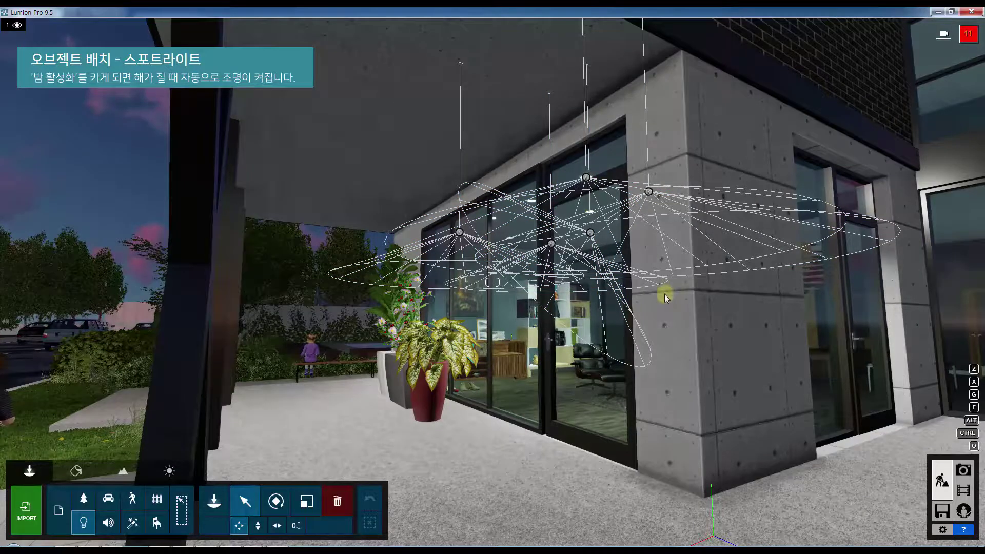
key(w)
right_drag(664, 294, 662, 290)
key(d)
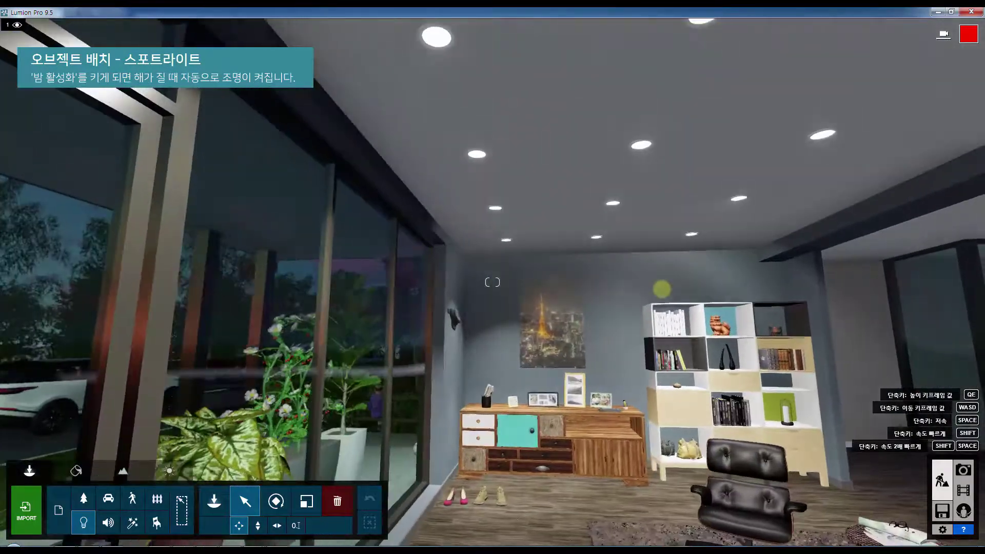
click(169, 471)
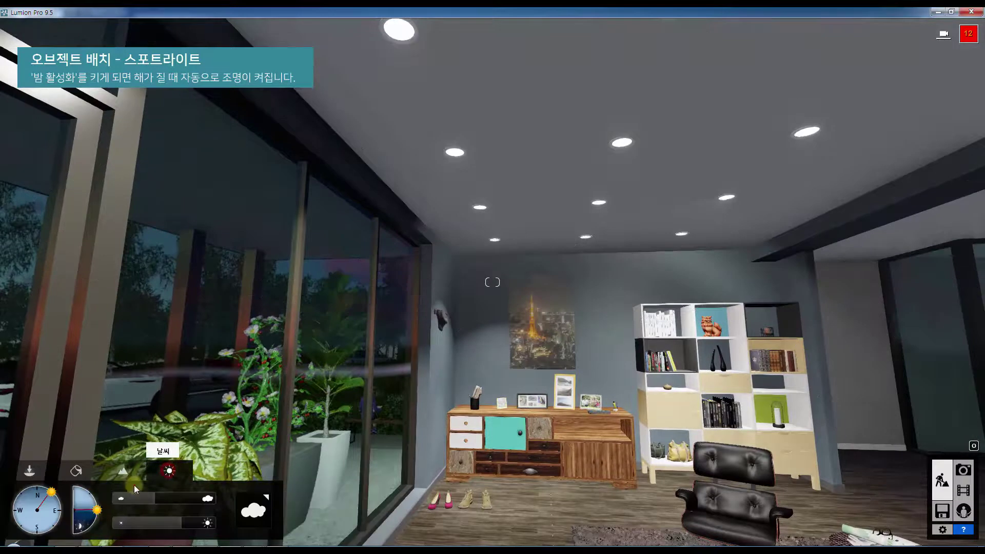
drag(97, 510, 97, 511)
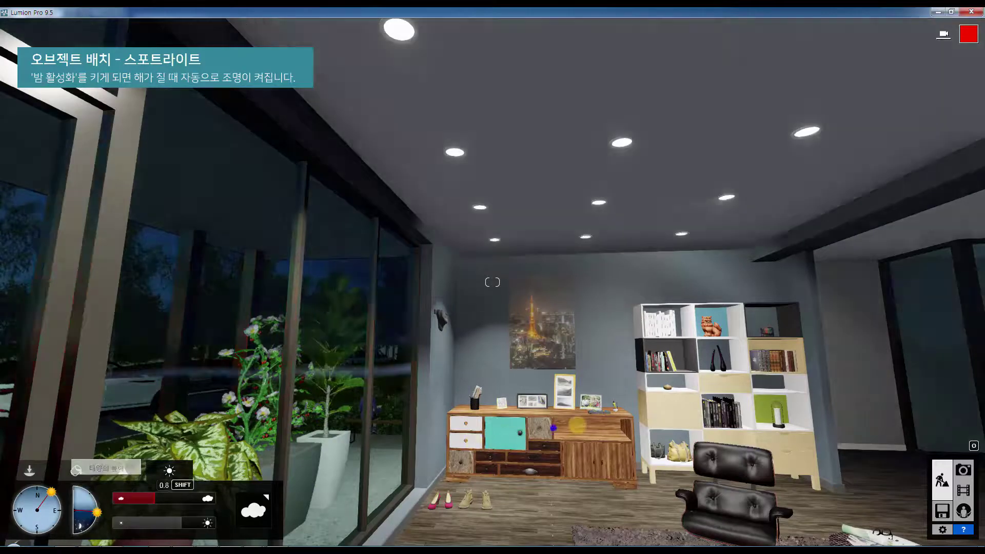
Select the outdoor spotlight above the road and set its shadow quality to medium (중형).
key(s)
right_drag(571, 425, 553, 364)
key(q)
key(w)
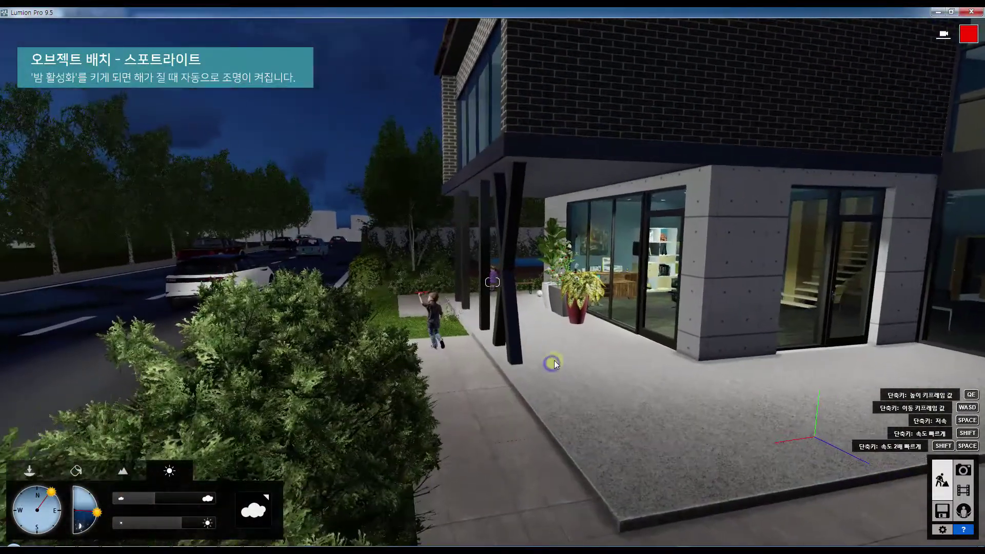
key(s)
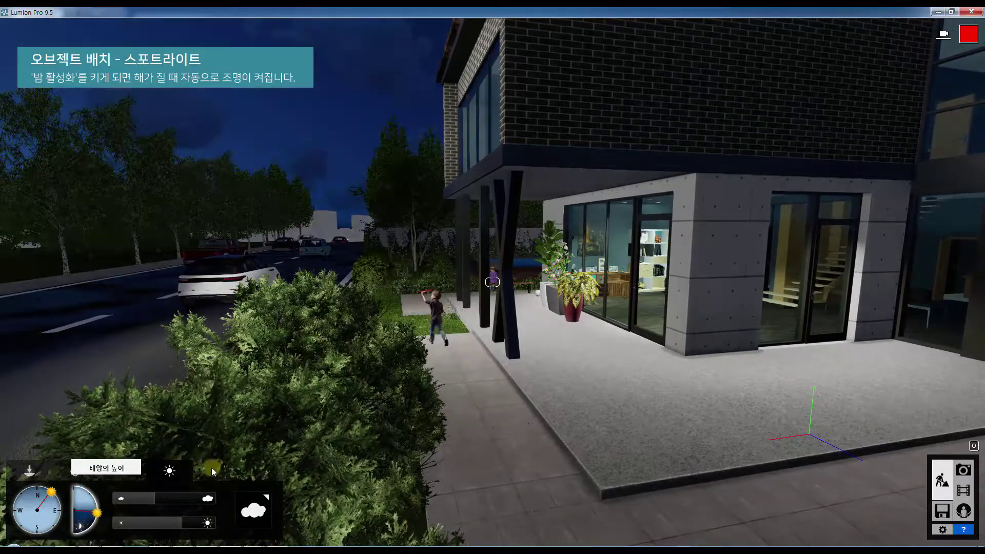
click(36, 475)
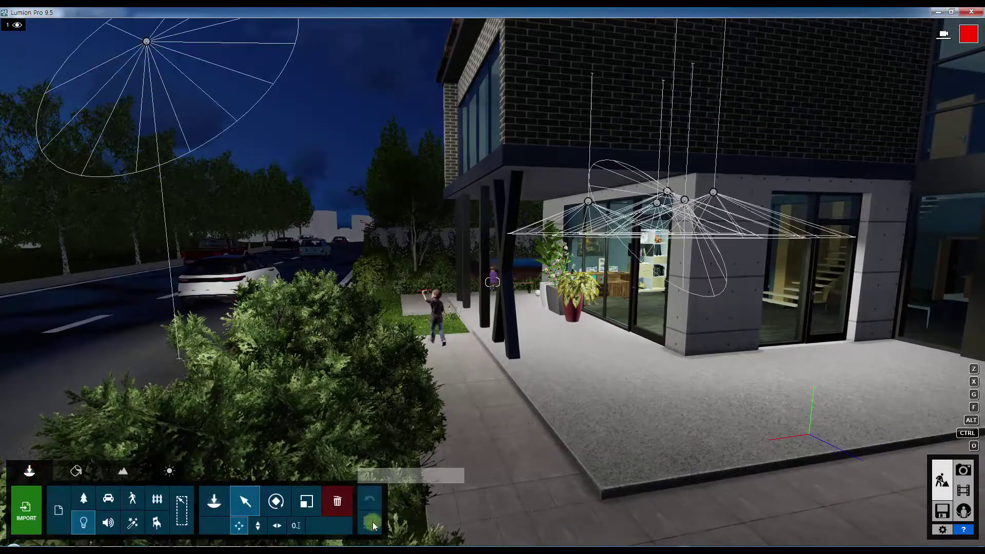
click(146, 45)
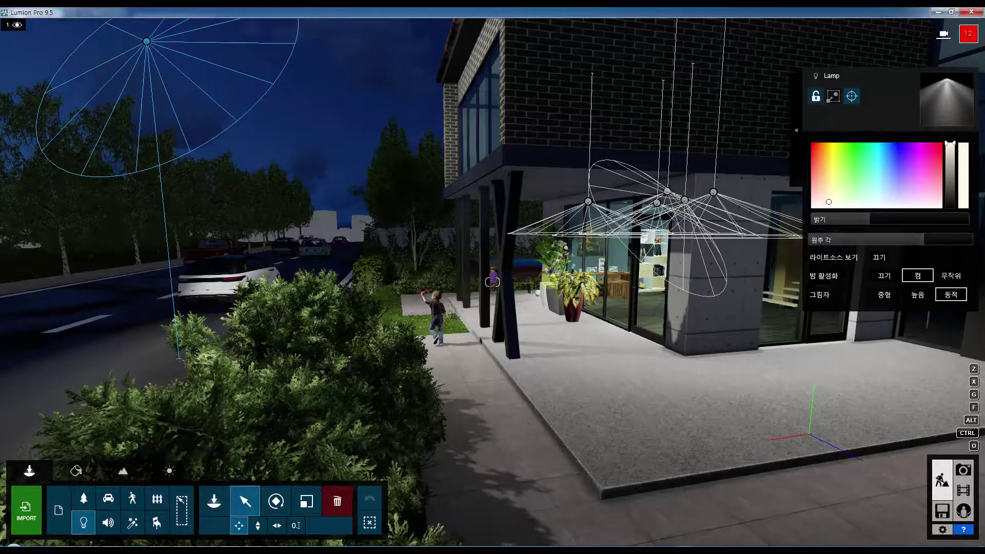
right_drag(550, 273, 580, 298)
click(886, 299)
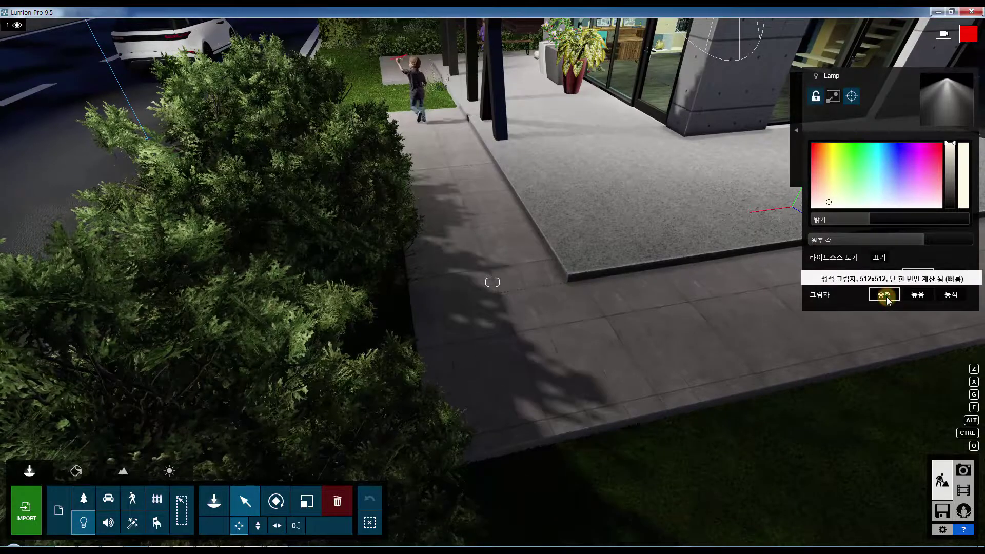
Try the high (높음) and dynamic (동적) shadow settings on the selected spotlight, viewing the shrub's shadow on the pavement.
right_drag(640, 241, 639, 284)
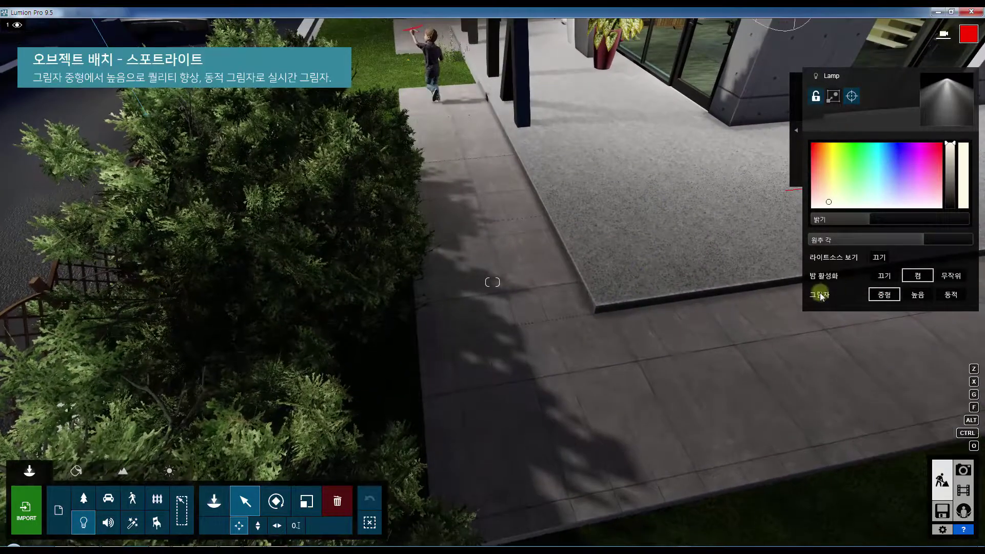
click(918, 296)
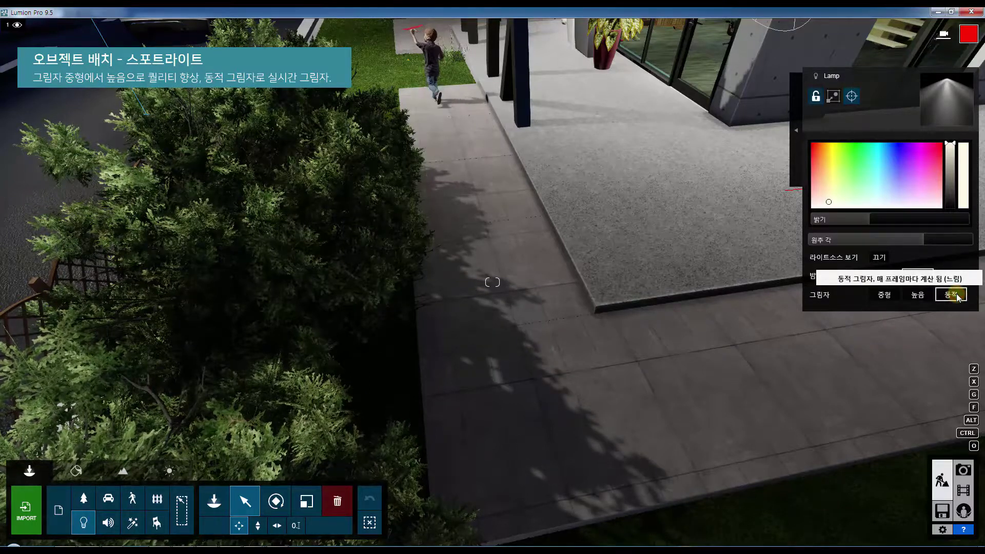
click(918, 295)
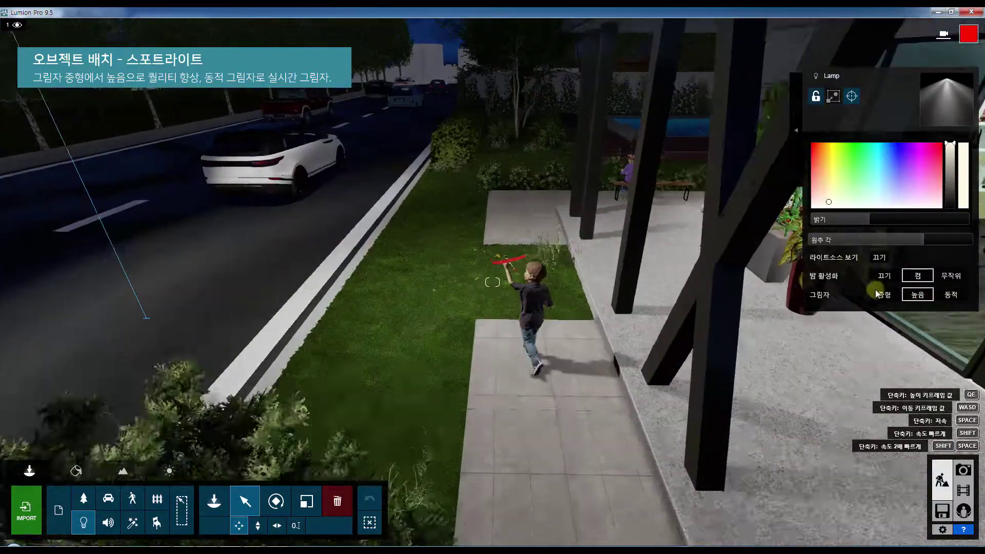
Compare the spotlight's medium (중형), high (높음) and dynamic (동적) shadows beside the running boy, finishing with dynamic.
click(881, 295)
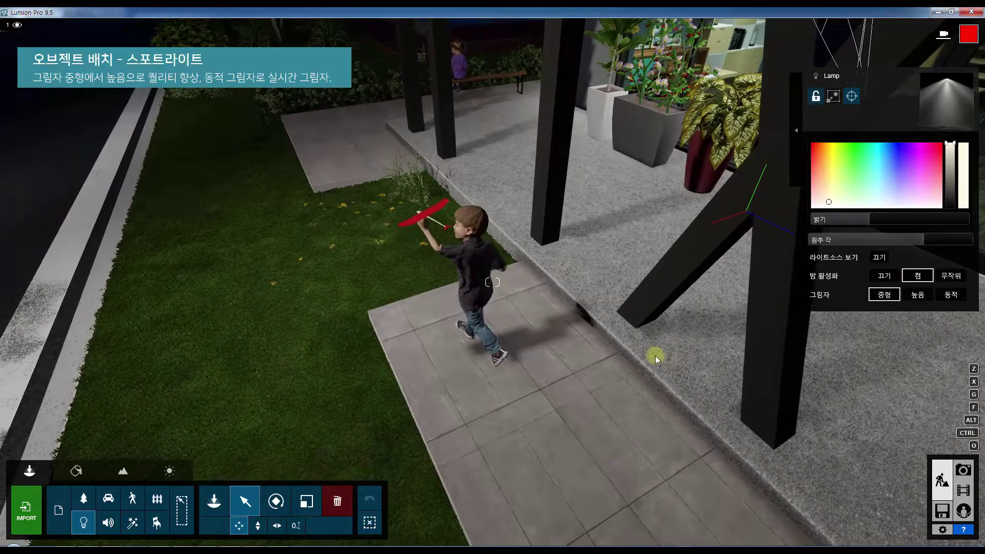
click(917, 296)
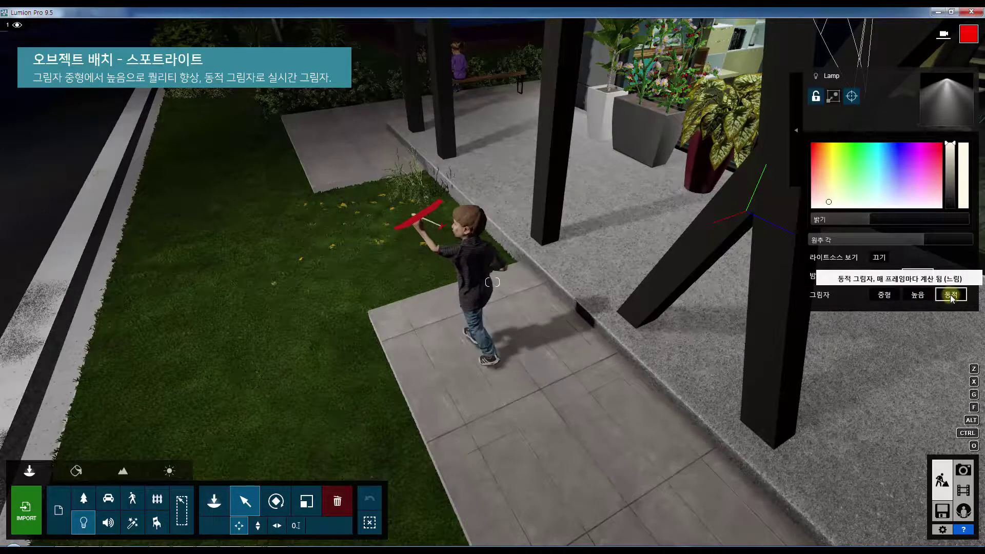
click(918, 295)
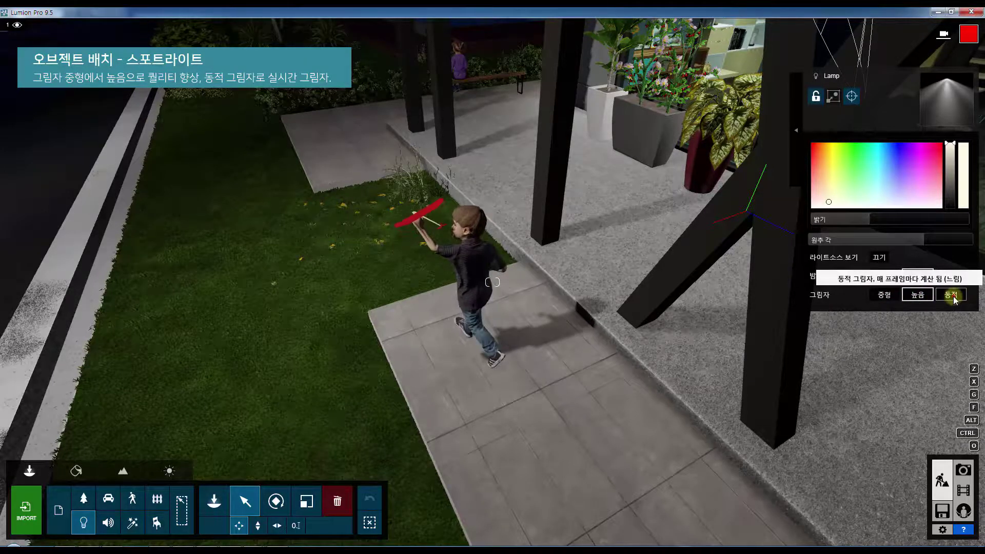
click(947, 299)
click(888, 298)
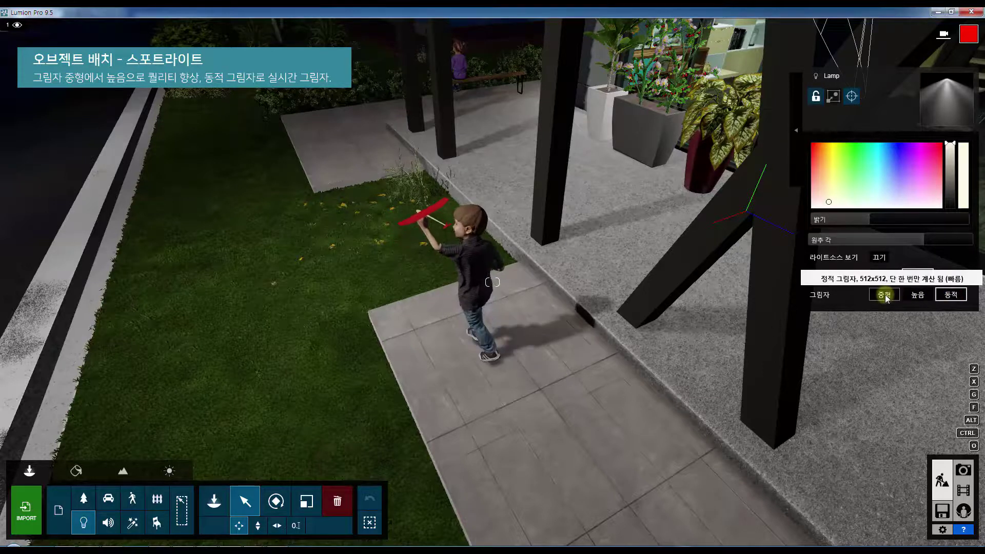
click(919, 296)
click(953, 296)
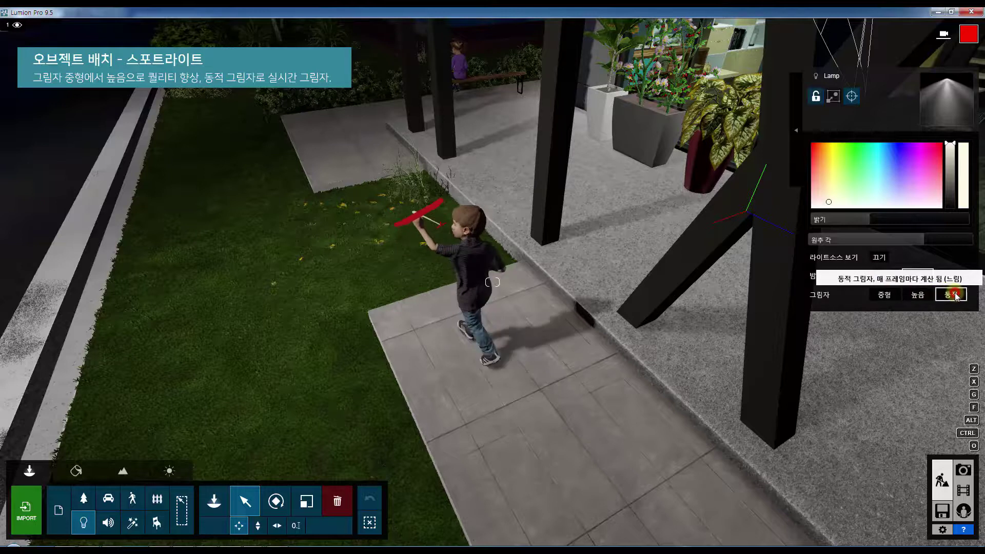